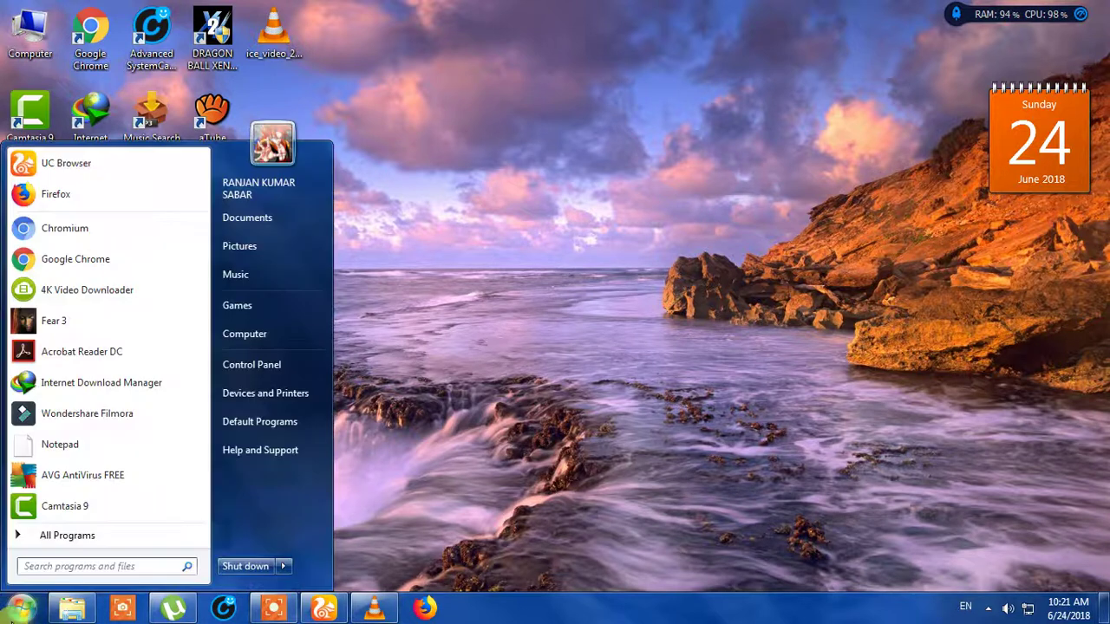
Step: Refresh the desktop and open VLC media player from its desktop shortcut
{"action": "right_click", "coordinate": [633, 362]}
{"action": "left_click", "coordinate": [669, 430]}
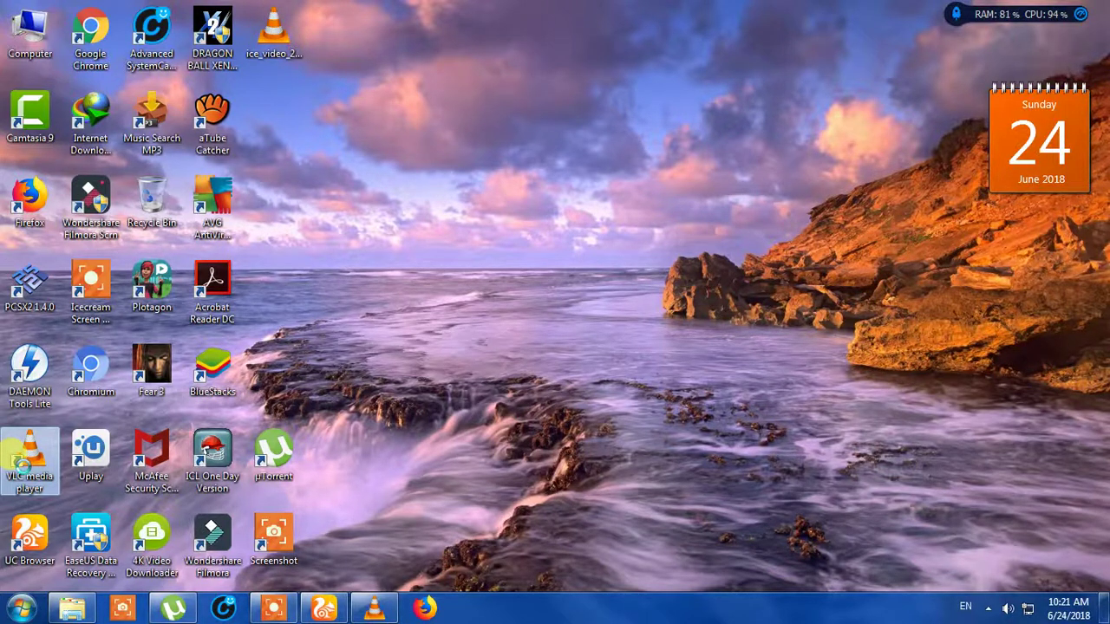
{"action": "right_click", "coordinate": [17, 459]}
{"action": "left_click", "coordinate": [65, 43]}
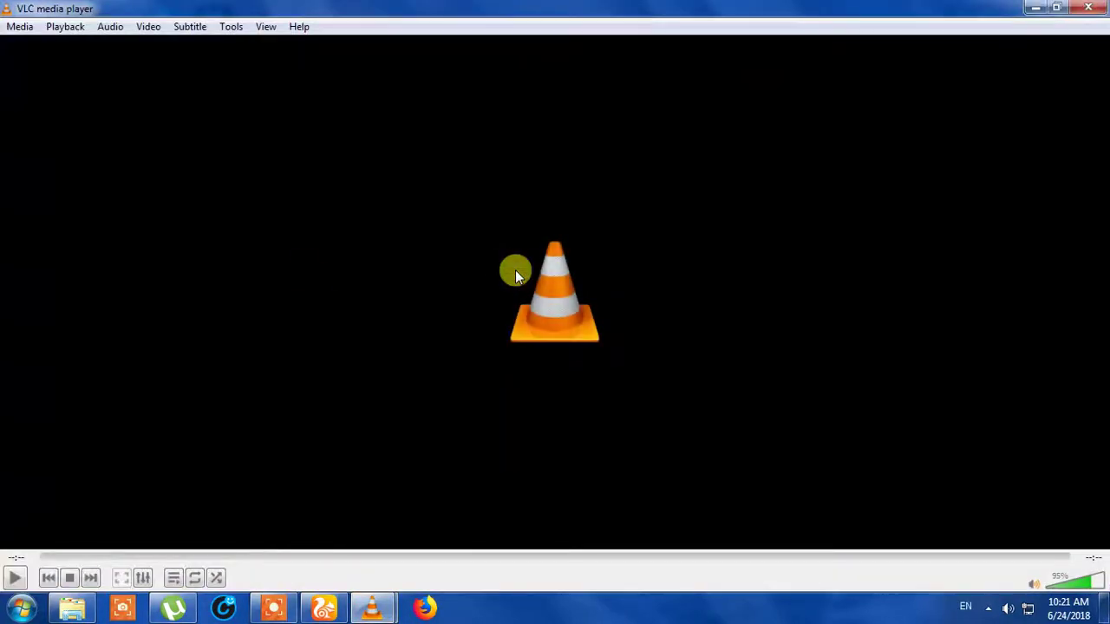
Step: Set up a capture device source in Desktop mode at 10 f/s and open it for conversion
{"action": "left_click", "coordinate": [21, 33]}
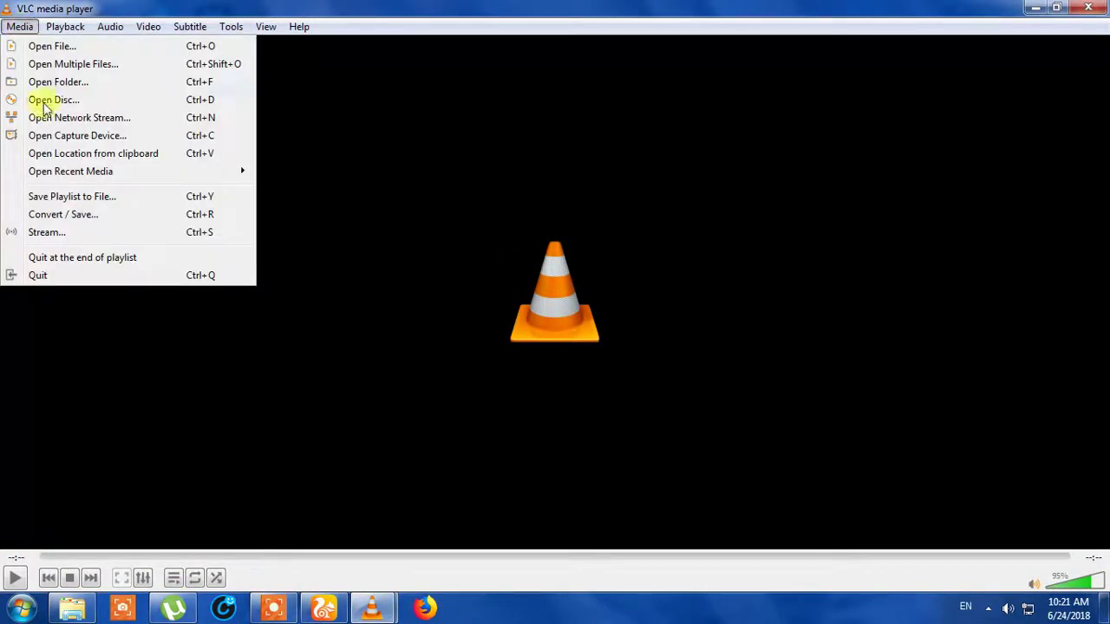
{"action": "left_click", "coordinate": [100, 137]}
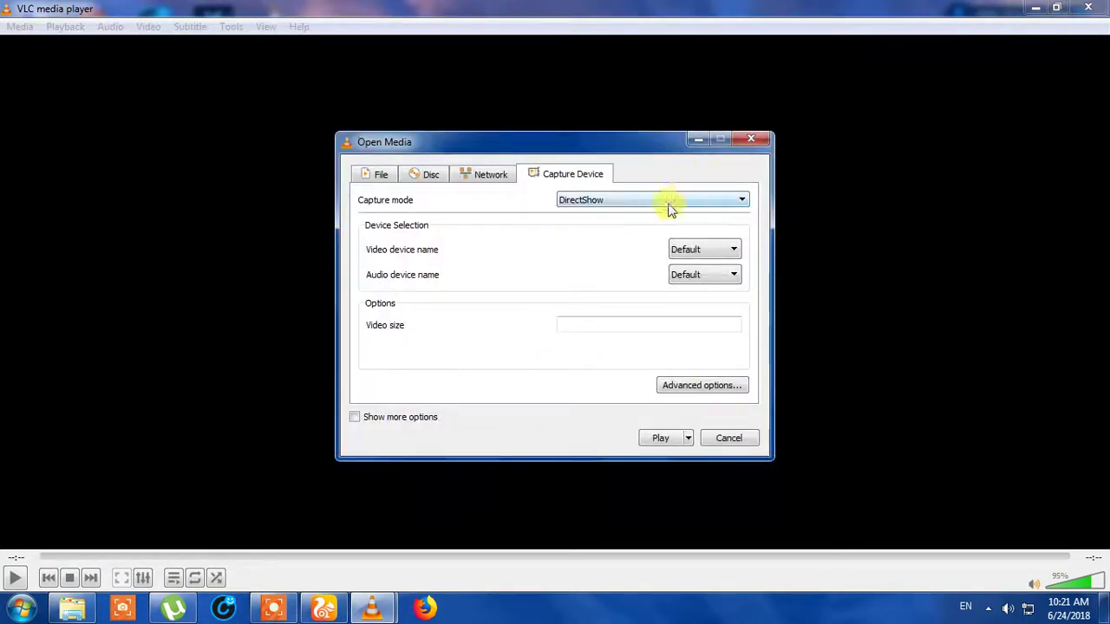
{"action": "left_click", "coordinate": [719, 201]}
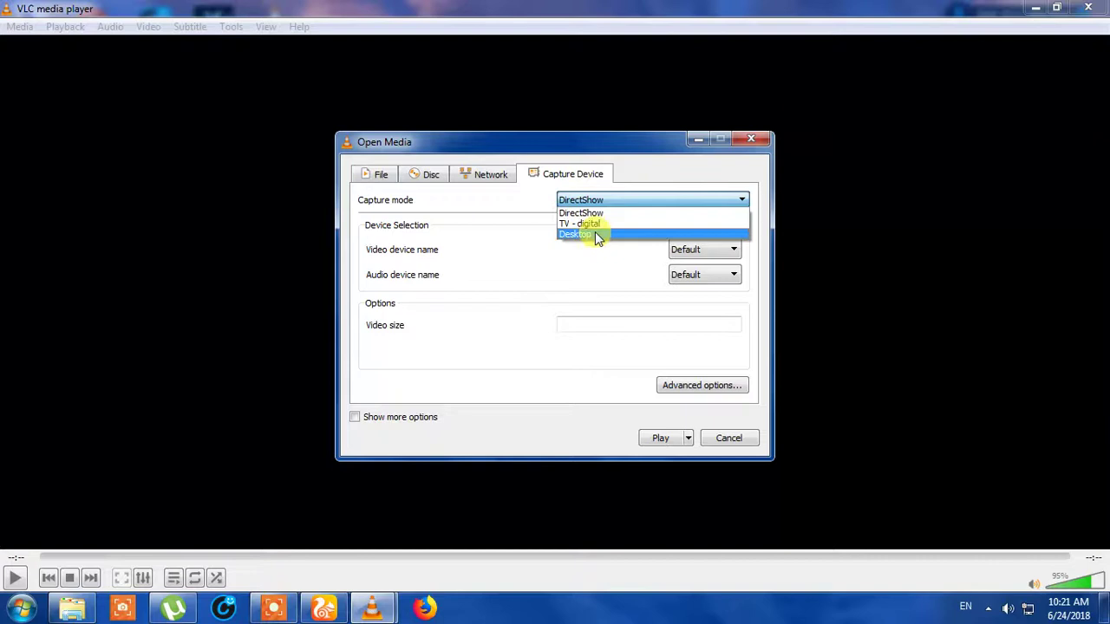
{"action": "left_click", "coordinate": [596, 233]}
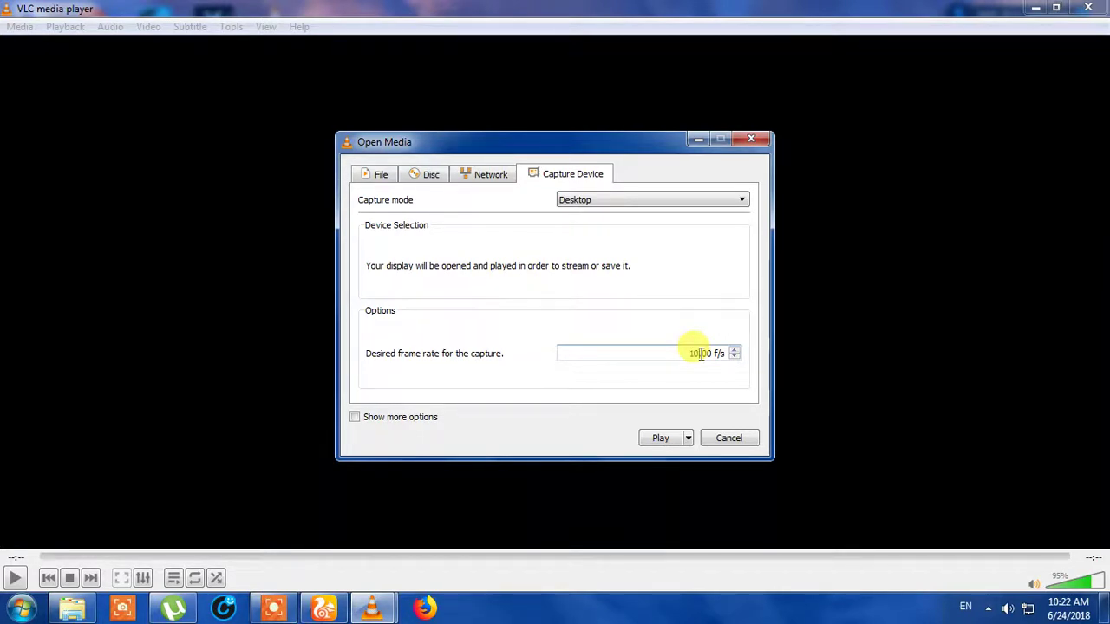
{"action": "left_click", "coordinate": [701, 354]}
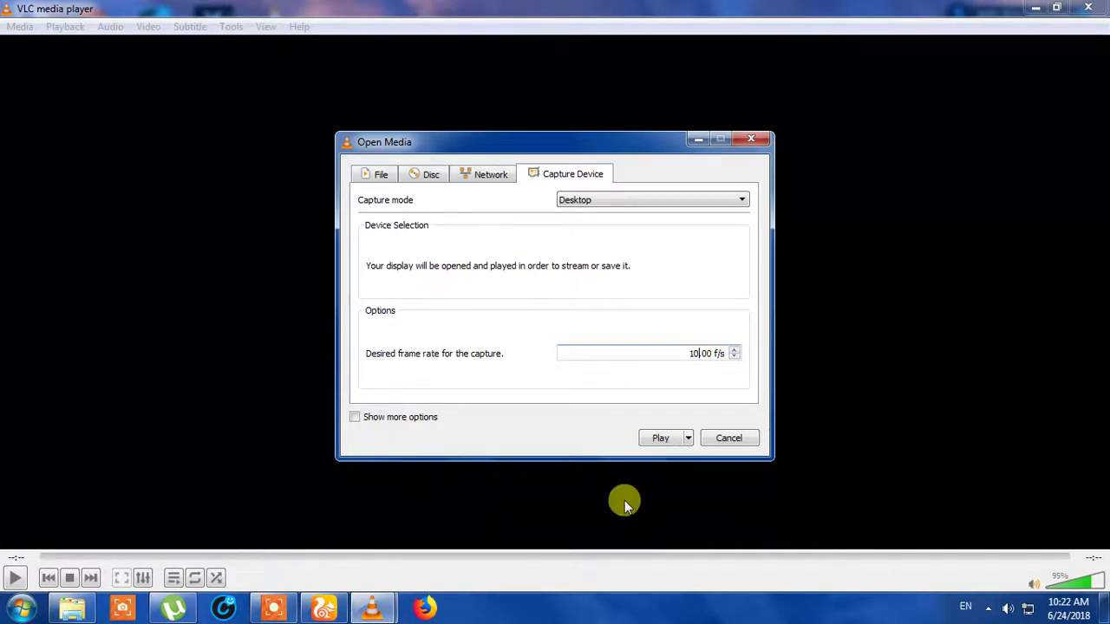
{"action": "left_click", "coordinate": [689, 440]}
{"action": "left_click", "coordinate": [678, 513]}
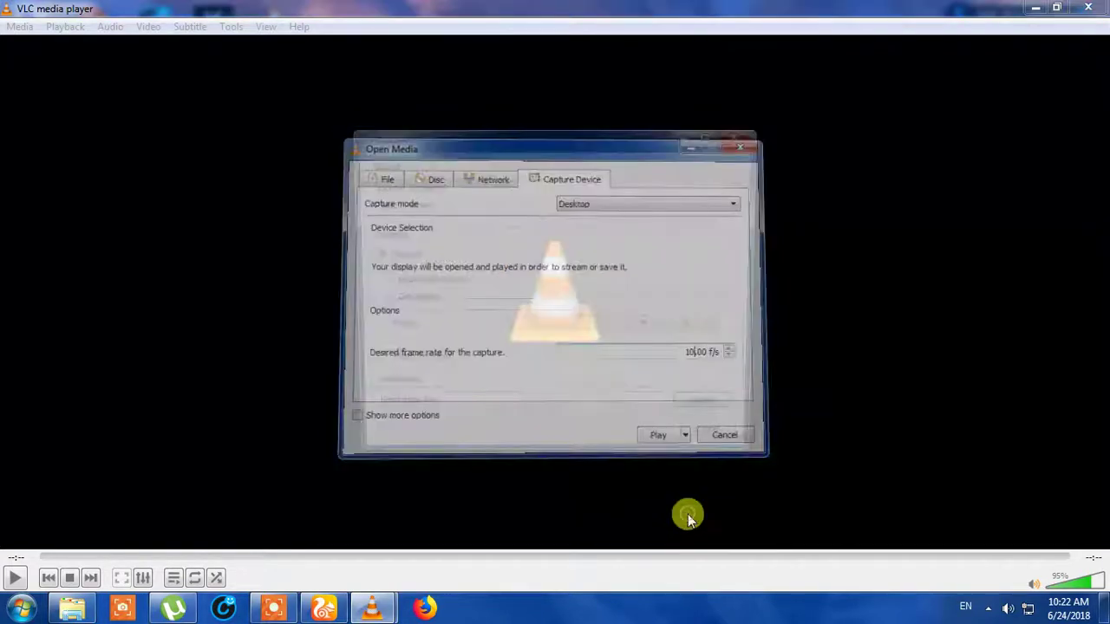
Step: Create a conversion profile named "video 01" with MP4/MOV encapsulation and video enabled using the H-264 codec
{"action": "left_click", "coordinate": [719, 328]}
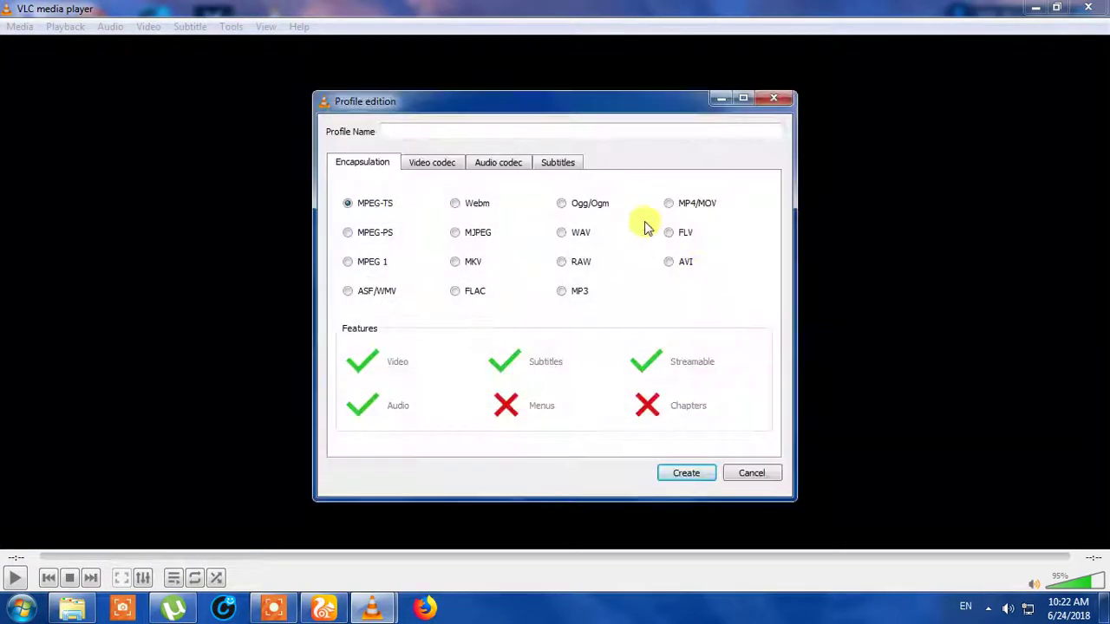
{"action": "left_click", "coordinate": [669, 205]}
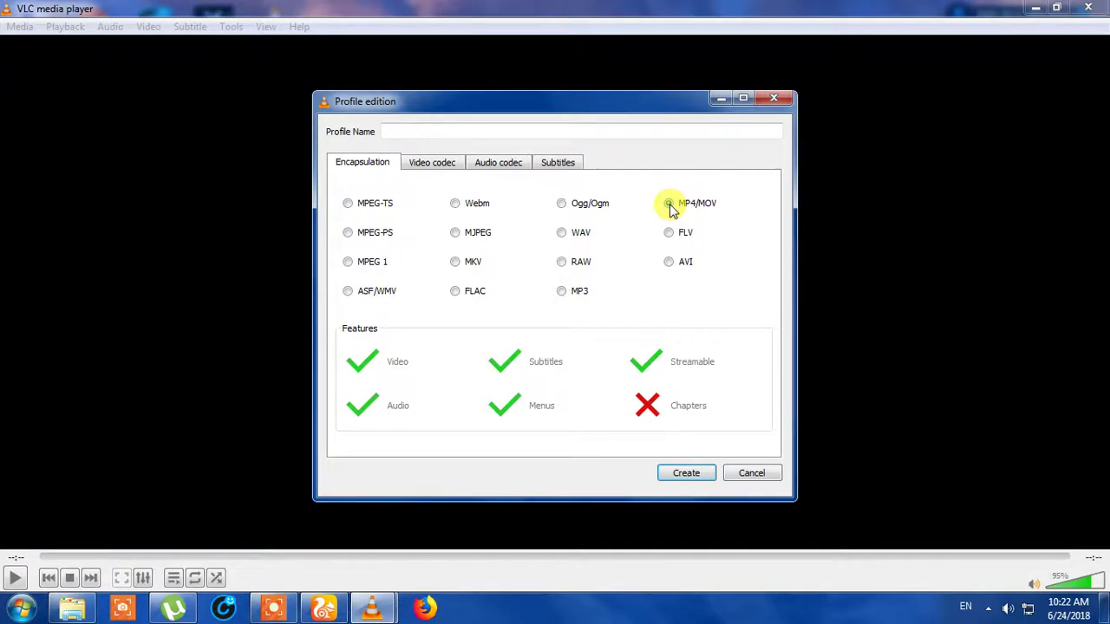
{"action": "left_click", "coordinate": [425, 165]}
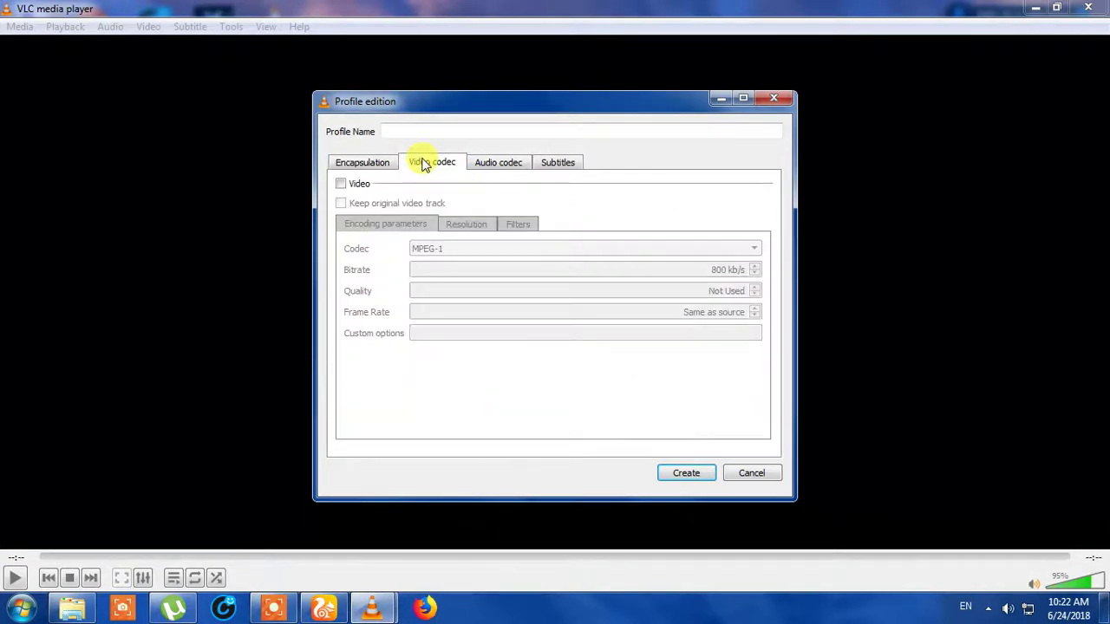
{"action": "left_click", "coordinate": [340, 185]}
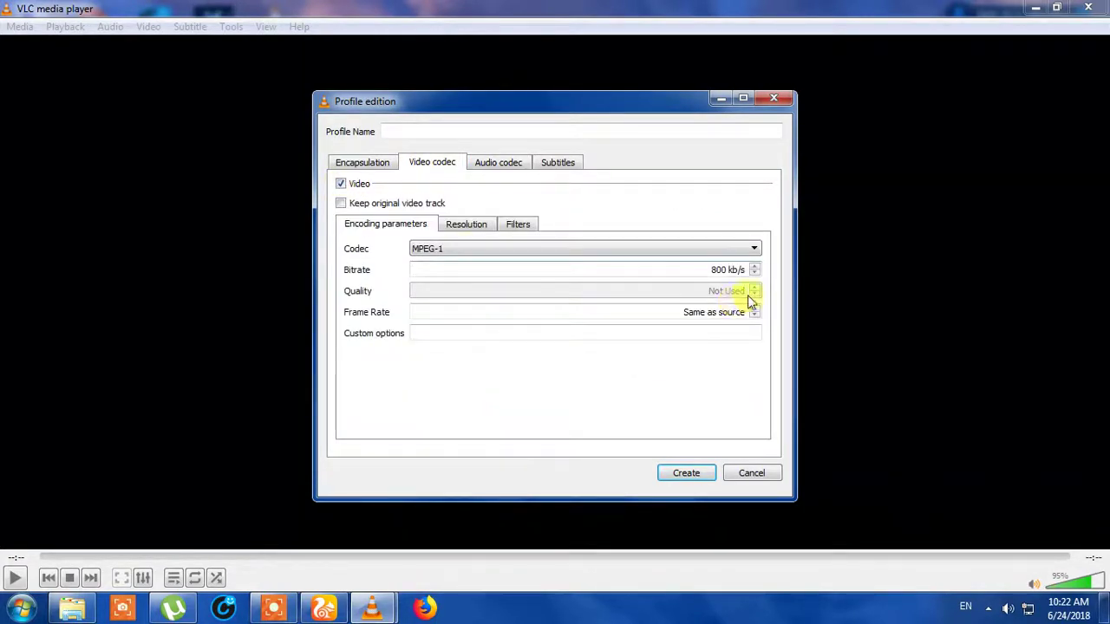
{"action": "left_click", "coordinate": [752, 251]}
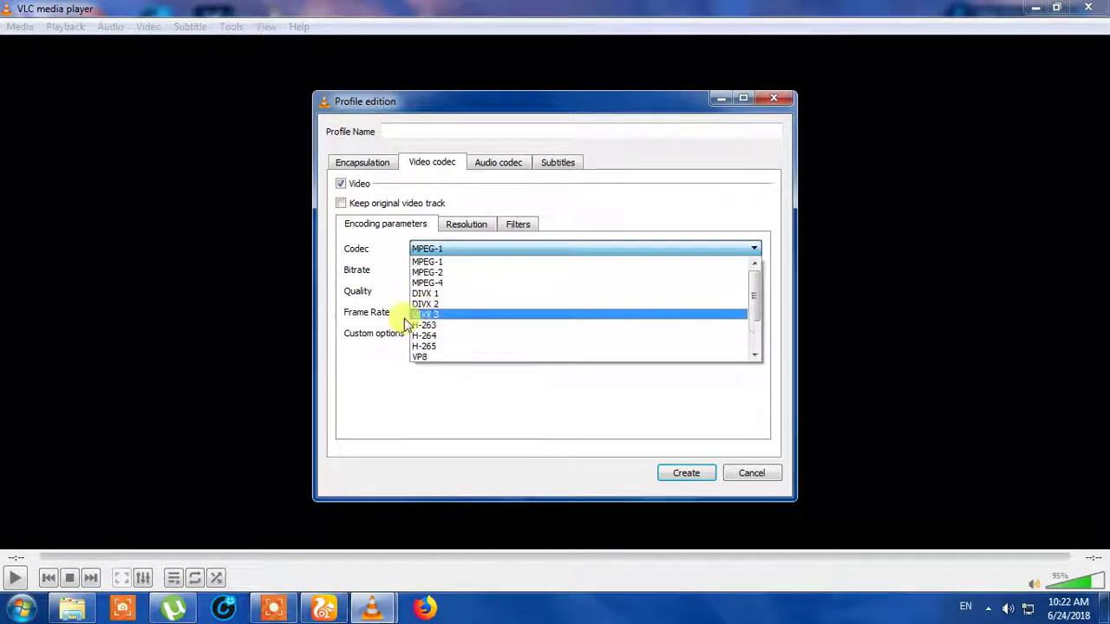
{"action": "left_click", "coordinate": [427, 334]}
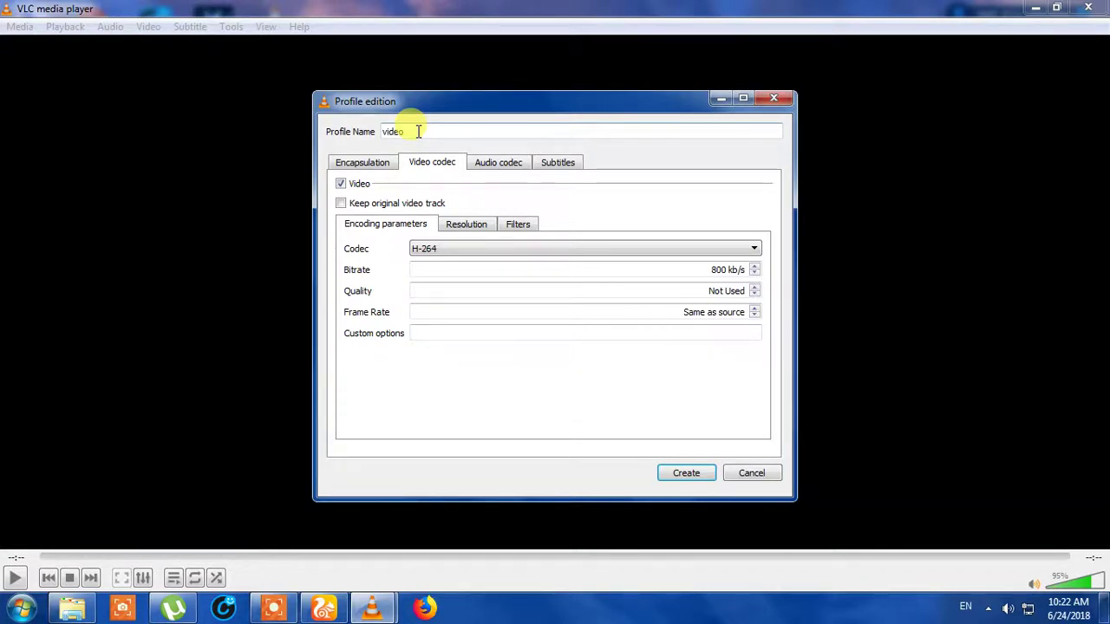
{"action": "type", "text": "1"}
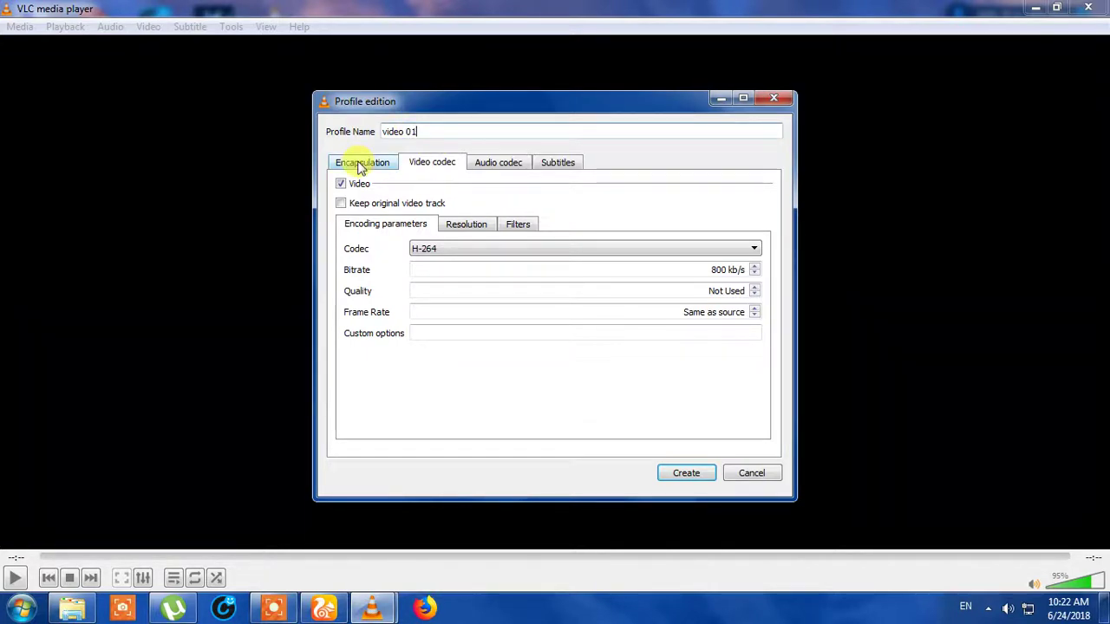
{"action": "left_click", "coordinate": [684, 473]}
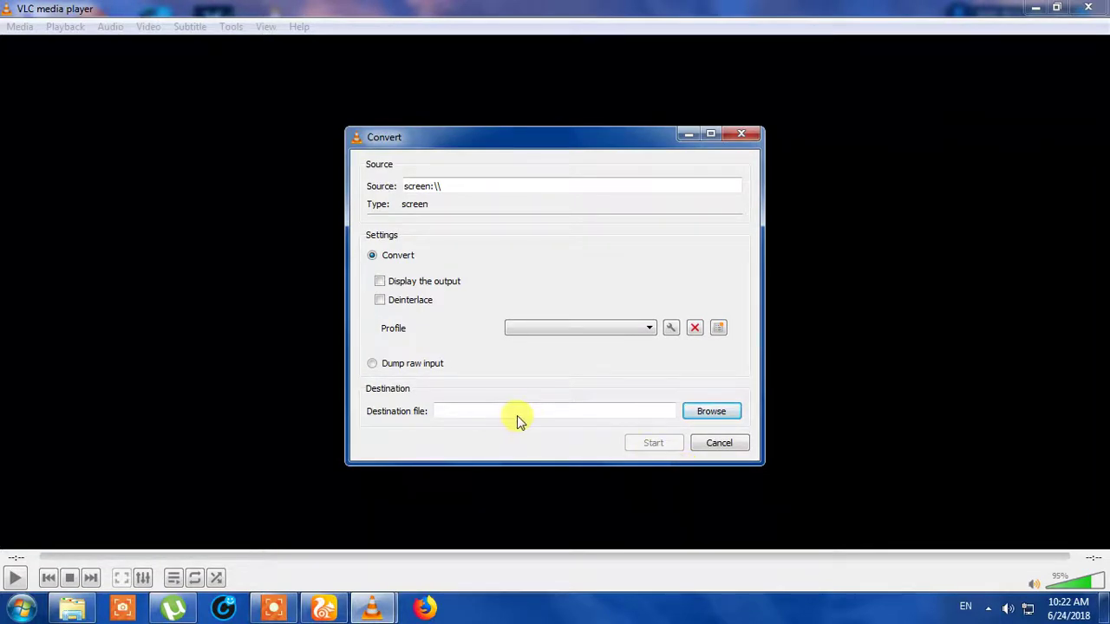
Step: Set the destination to New folder.mp4 in the Downloads folder and start the desktop capture
{"action": "left_click", "coordinate": [711, 413]}
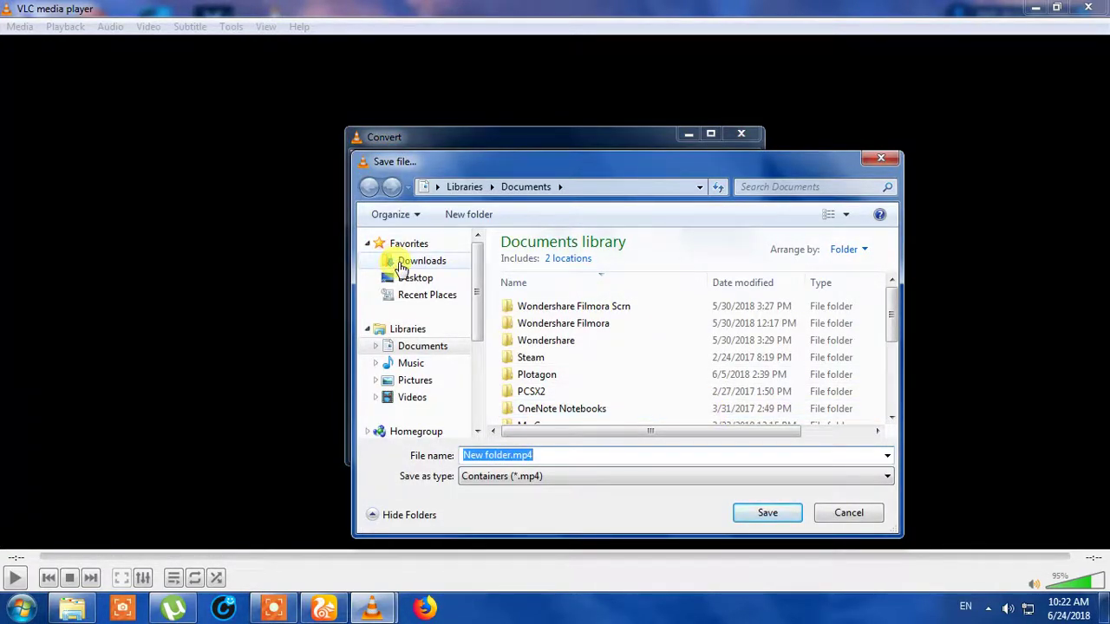
{"action": "left_click", "coordinate": [402, 269]}
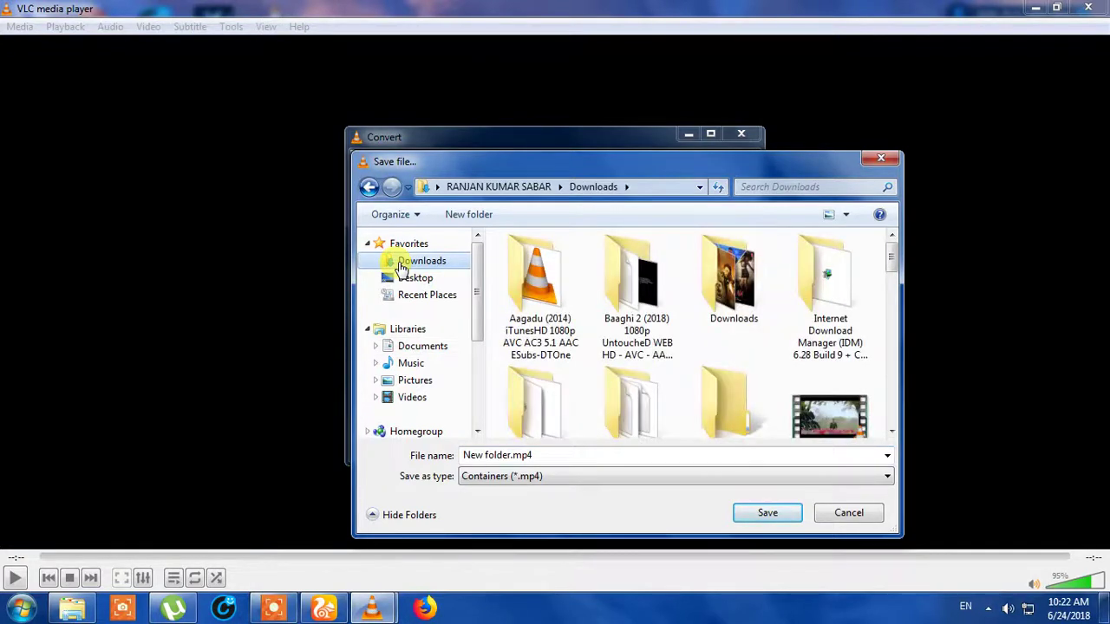
{"action": "left_click", "coordinate": [765, 520]}
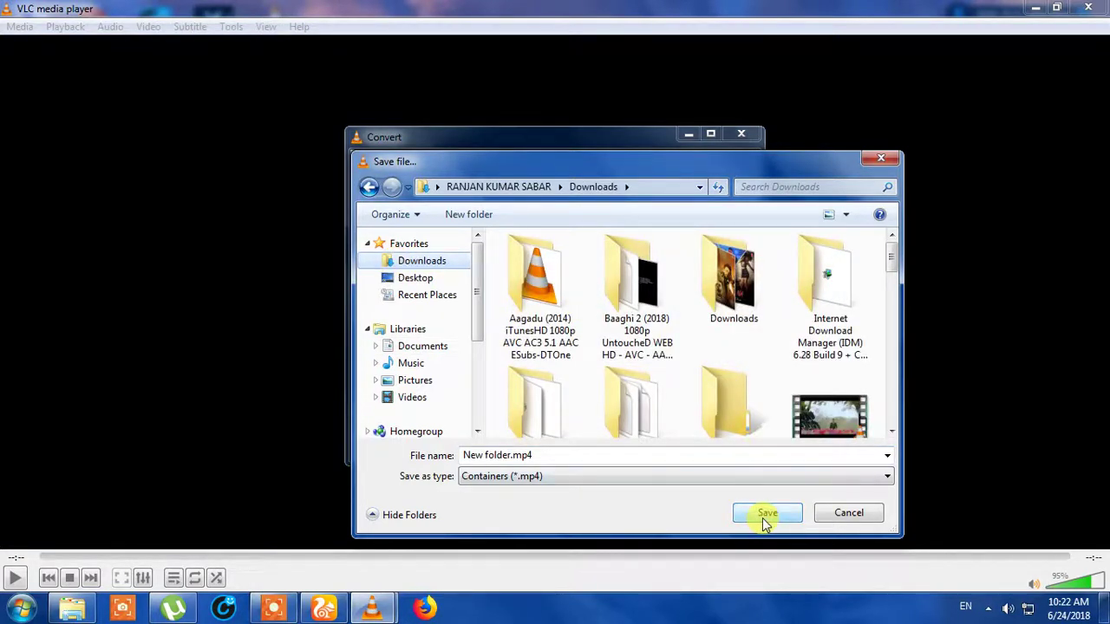
{"action": "left_click", "coordinate": [757, 516]}
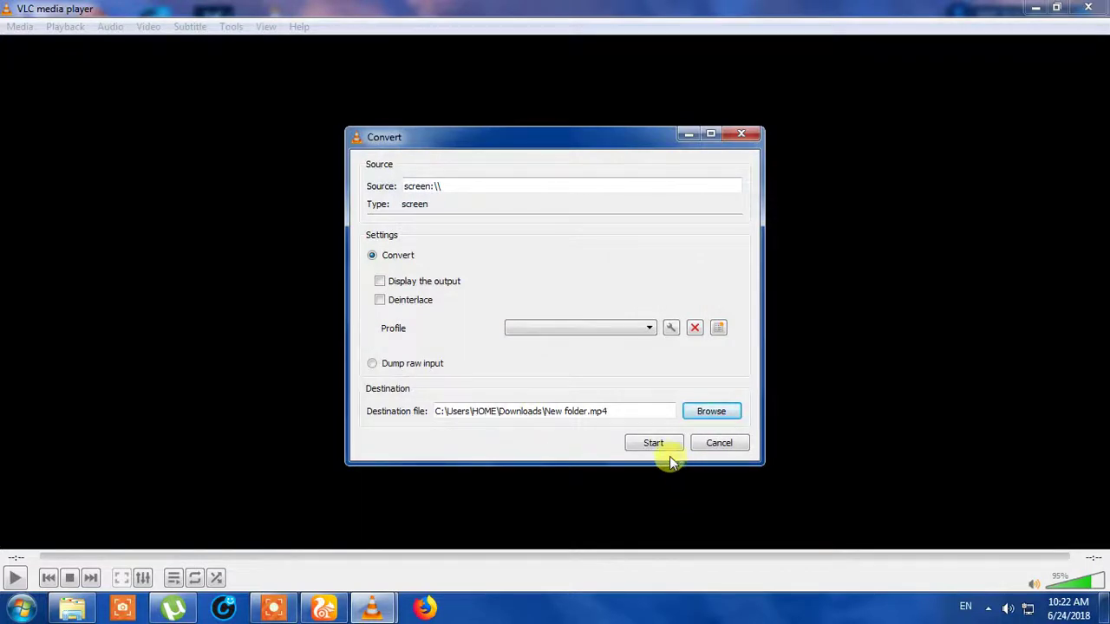
{"action": "left_click", "coordinate": [654, 445]}
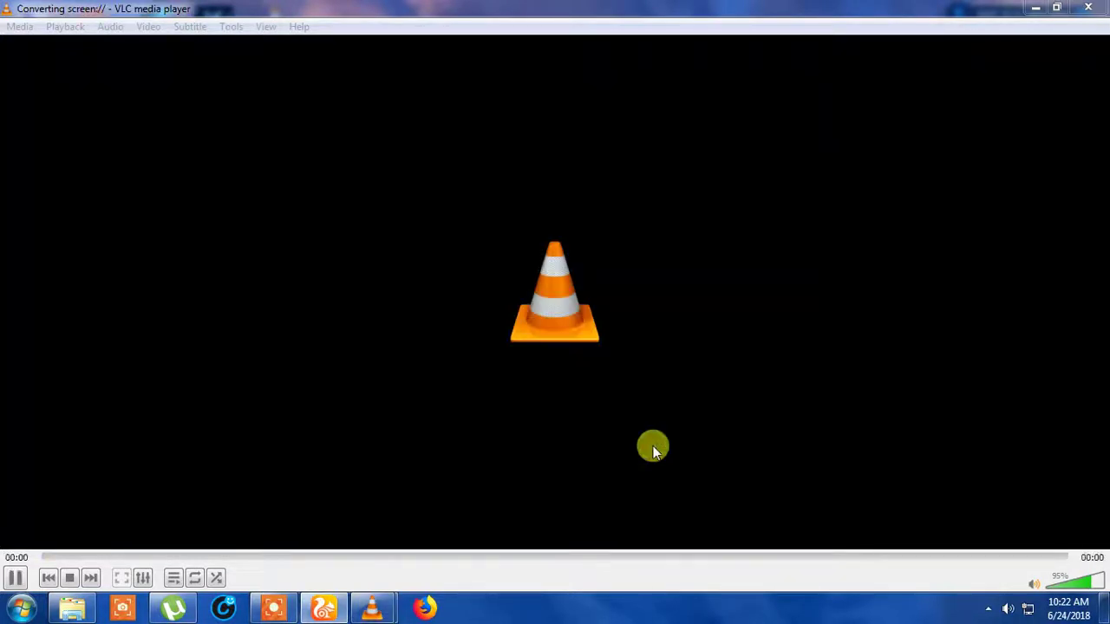
Step: Minimize the VLC window and refresh the desktop while the capture runs
{"action": "left_click", "coordinate": [1038, 12]}
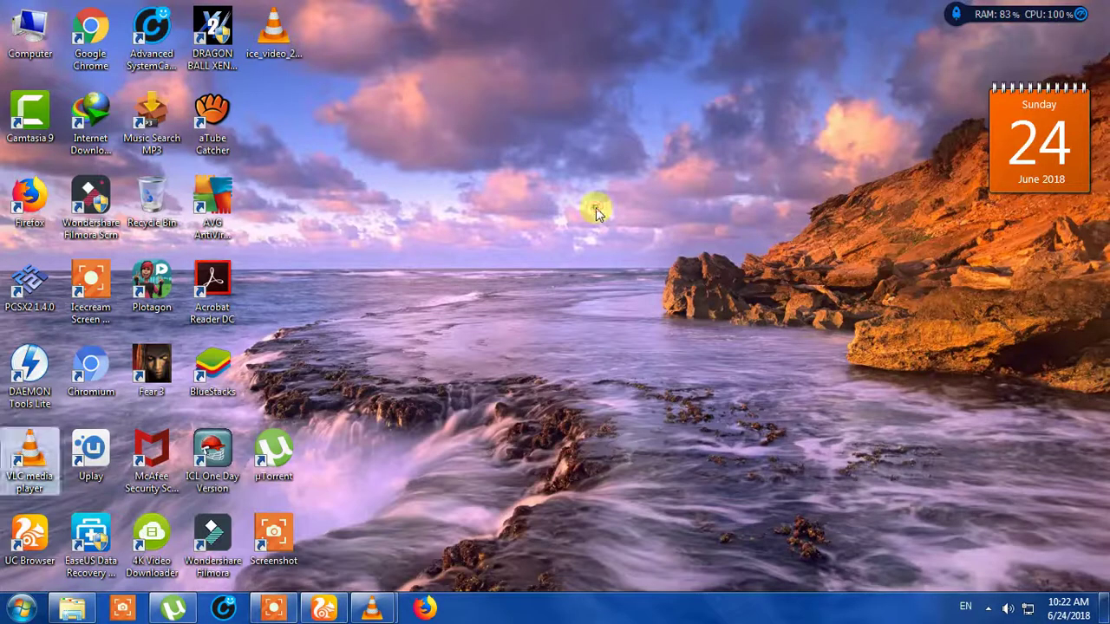
{"action": "right_click", "coordinate": [595, 210]}
{"action": "left_click", "coordinate": [644, 280]}
{"action": "key", "text": "super"}
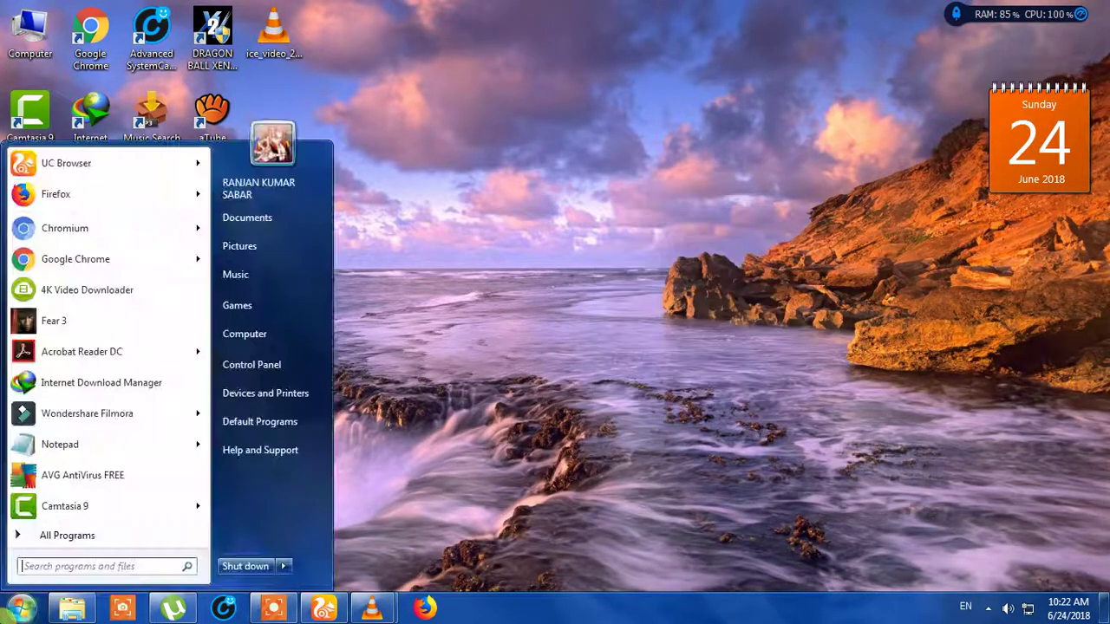
{"action": "right_click", "coordinate": [705, 269]}
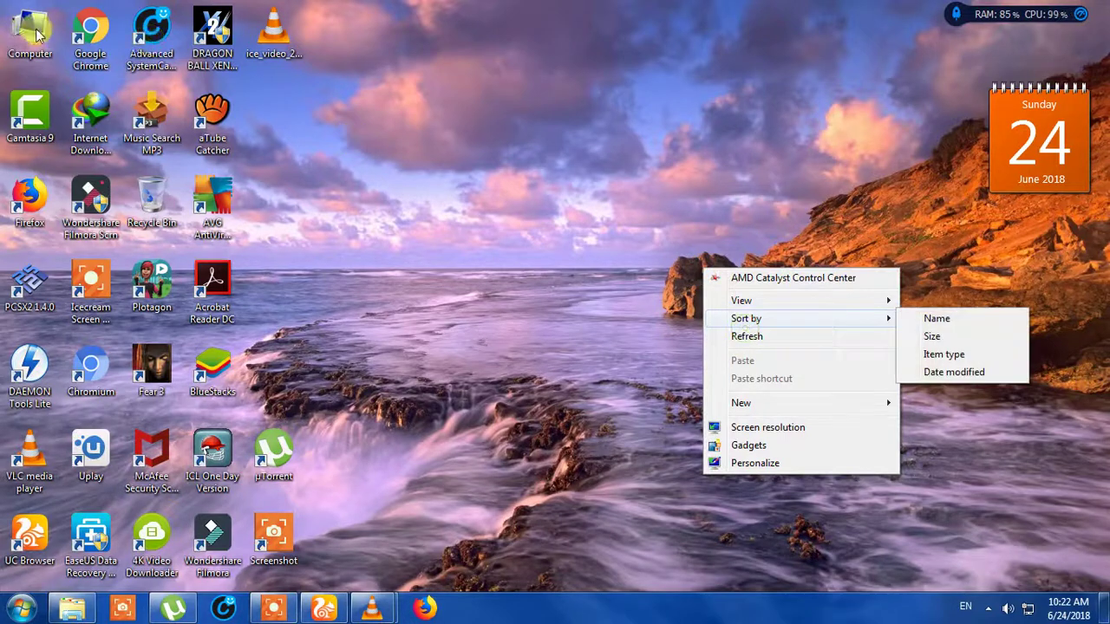
Step: Open Computer in a maximized window and browse the F: movie drive, the Downloads folder and the E: songs drive
{"action": "right_click", "coordinate": [26, 26]}
{"action": "left_click", "coordinate": [52, 39]}
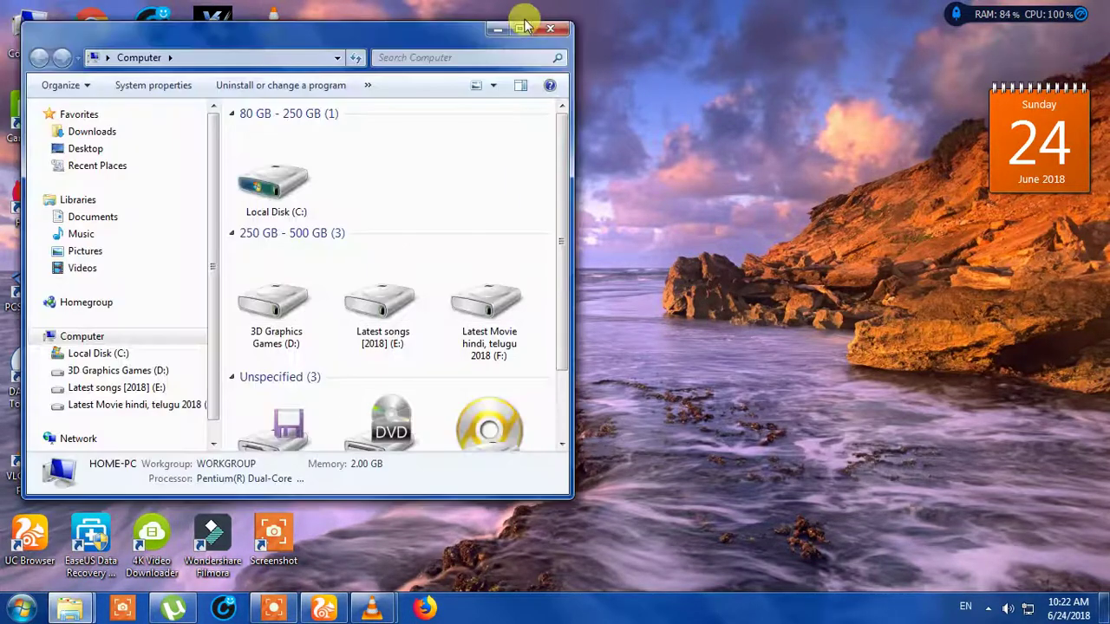
{"action": "double_click", "coordinate": [527, 19]}
{"action": "double_click", "coordinate": [433, 267]}
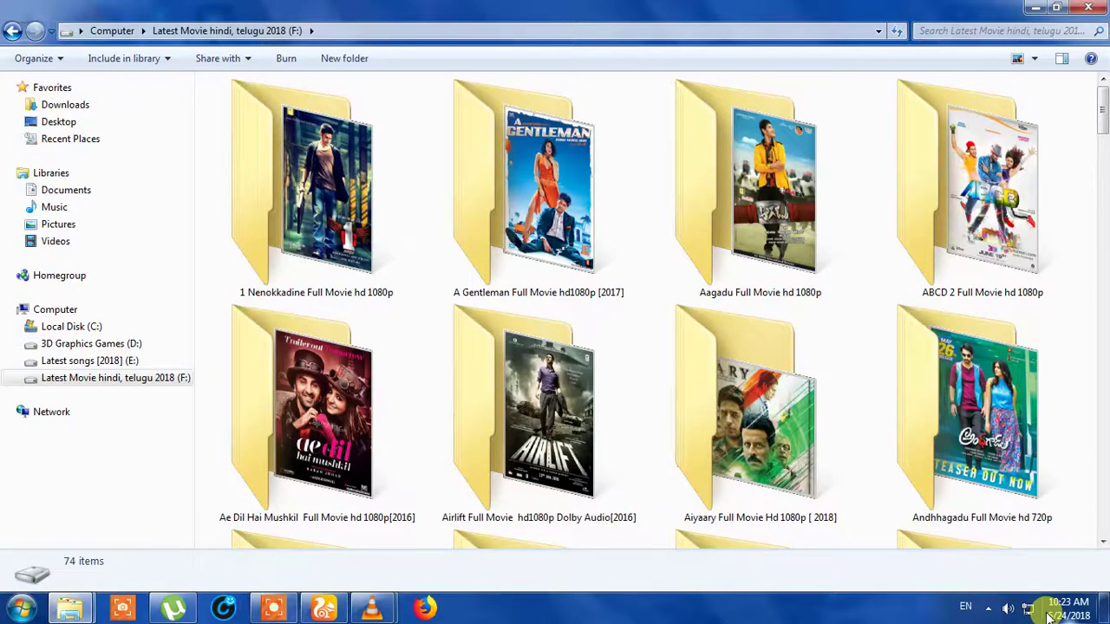
{"action": "left_click_drag", "start_coordinate": [1103, 122], "coordinate": [1104, 312]}
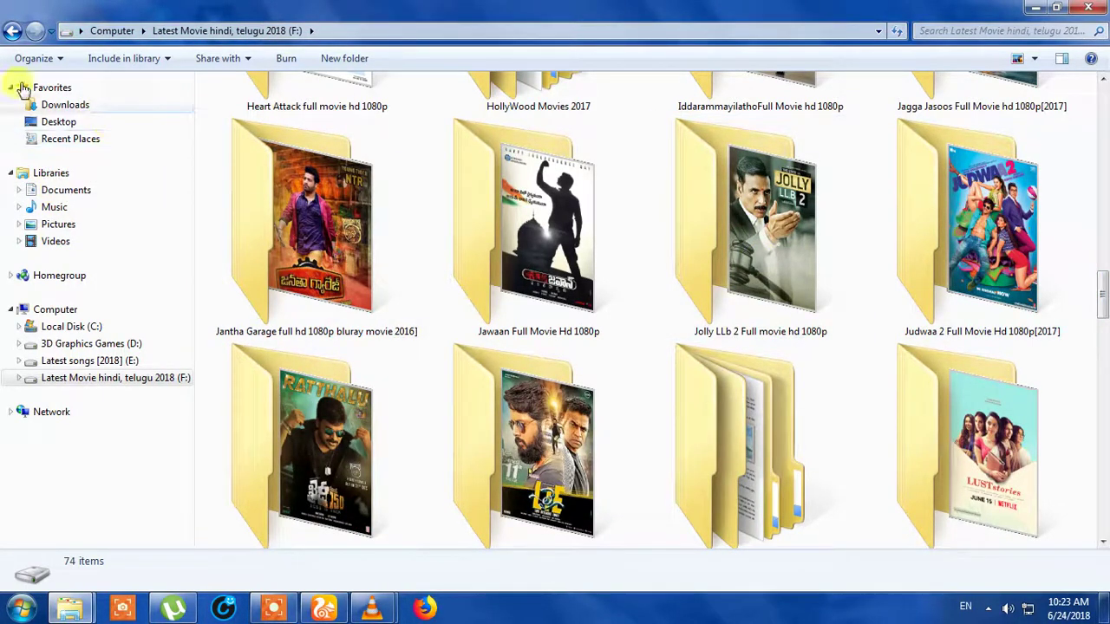
{"action": "left_click", "coordinate": [44, 106]}
{"action": "left_click_drag", "start_coordinate": [1103, 174], "coordinate": [1103, 343]}
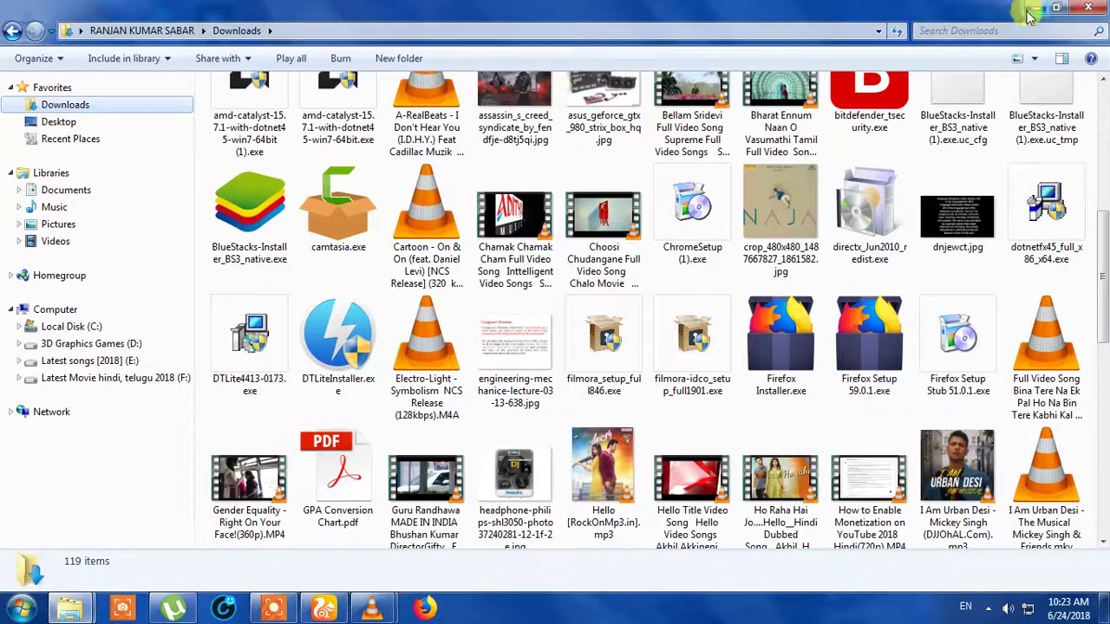
{"action": "left_click", "coordinate": [104, 363]}
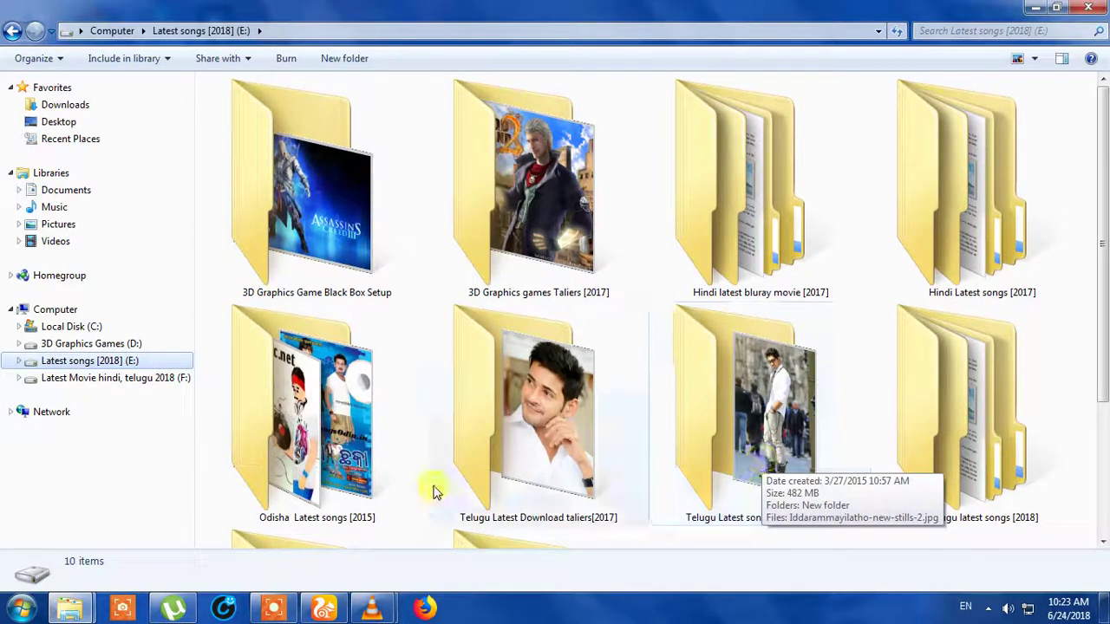
Step: Switch to the VLC window that is converting the screen, pause the capture and bring up the screen recorder's controls
{"action": "mouse_move", "coordinate": [374, 614]}
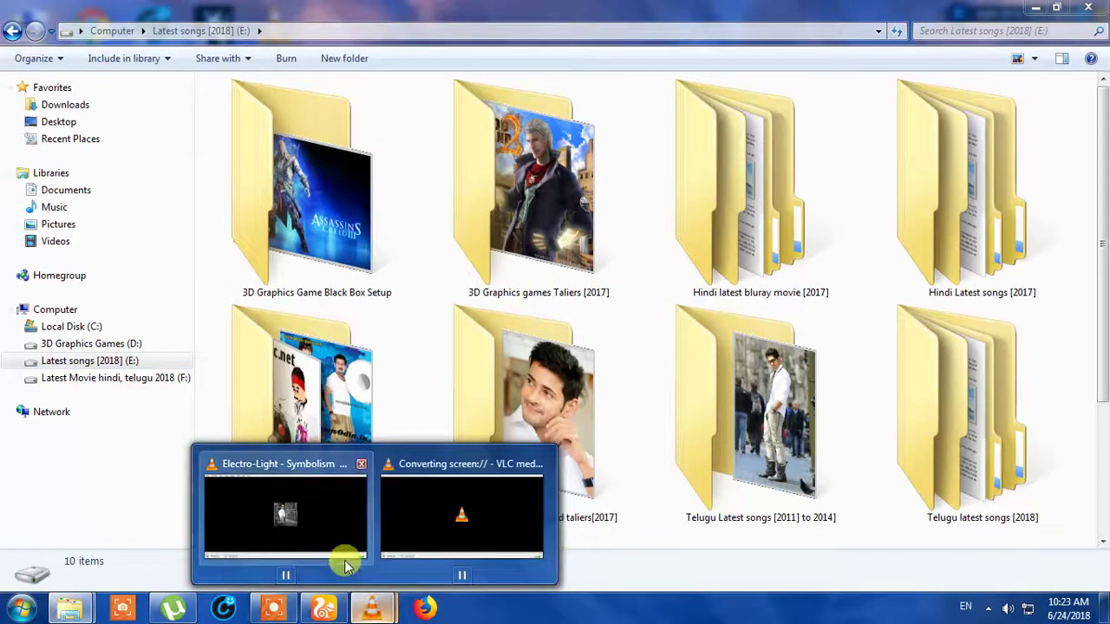
{"action": "left_click", "coordinate": [450, 523]}
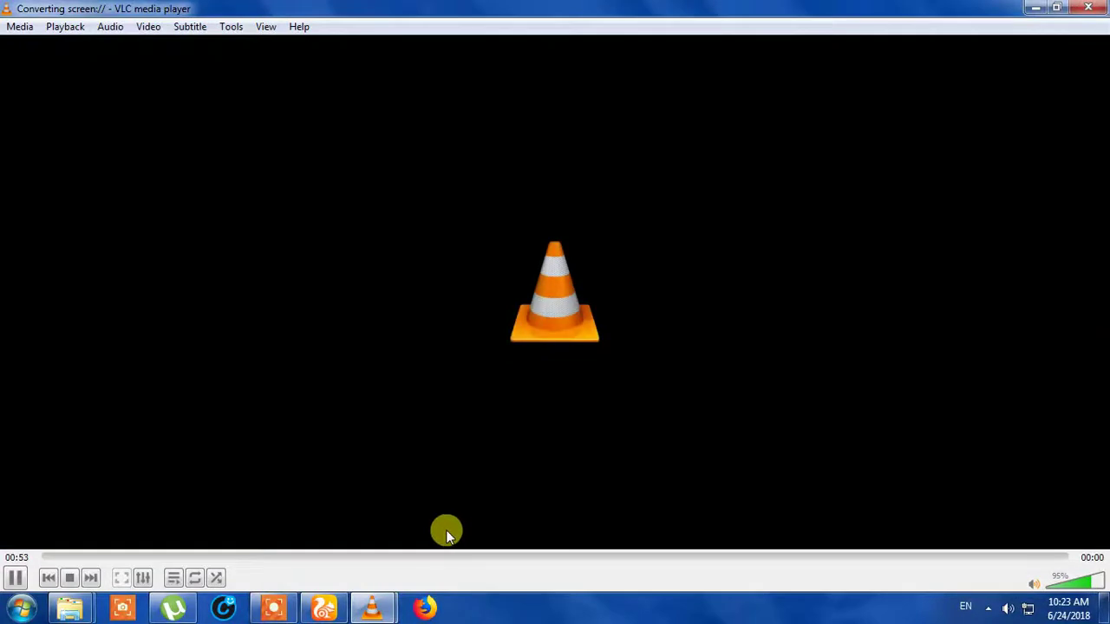
{"action": "left_click", "coordinate": [16, 579]}
{"action": "left_click", "coordinate": [276, 605]}
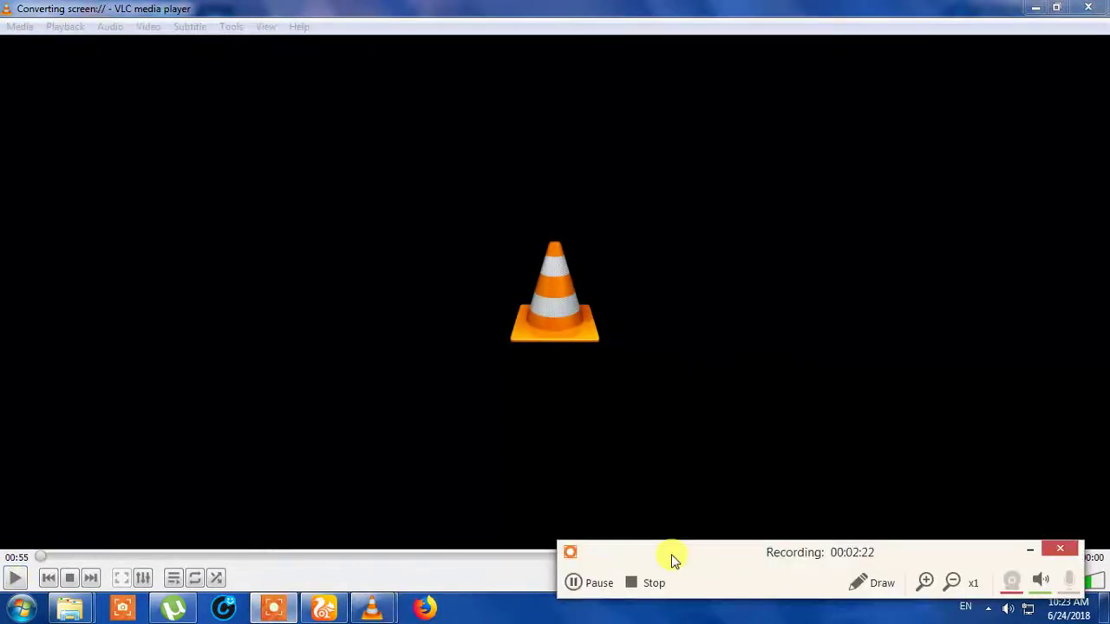
Step: Minimize VLC and select the captured file New folder.mp4 in the Downloads folder
{"action": "left_click", "coordinate": [1035, 7]}
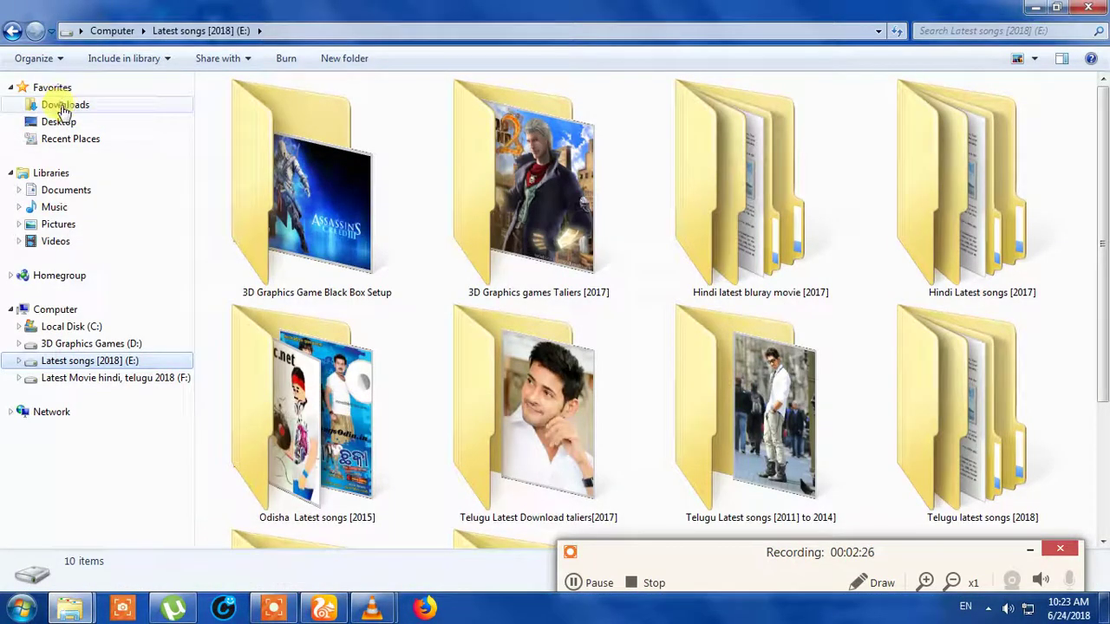
{"action": "left_click", "coordinate": [56, 105]}
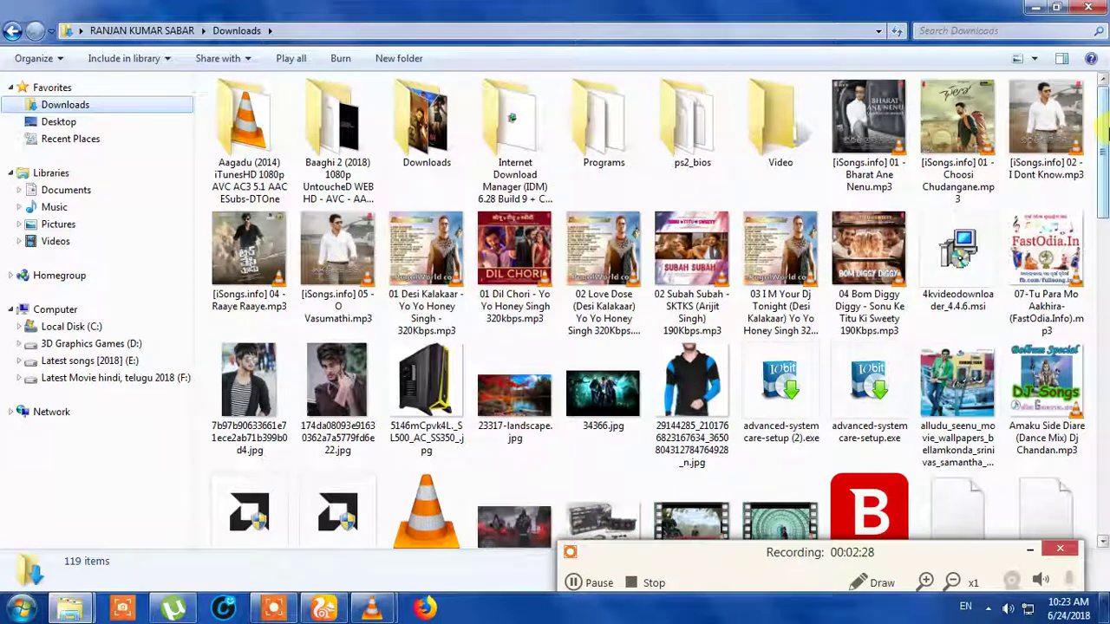
{"action": "left_click_drag", "start_coordinate": [1103, 113], "coordinate": [1105, 386]}
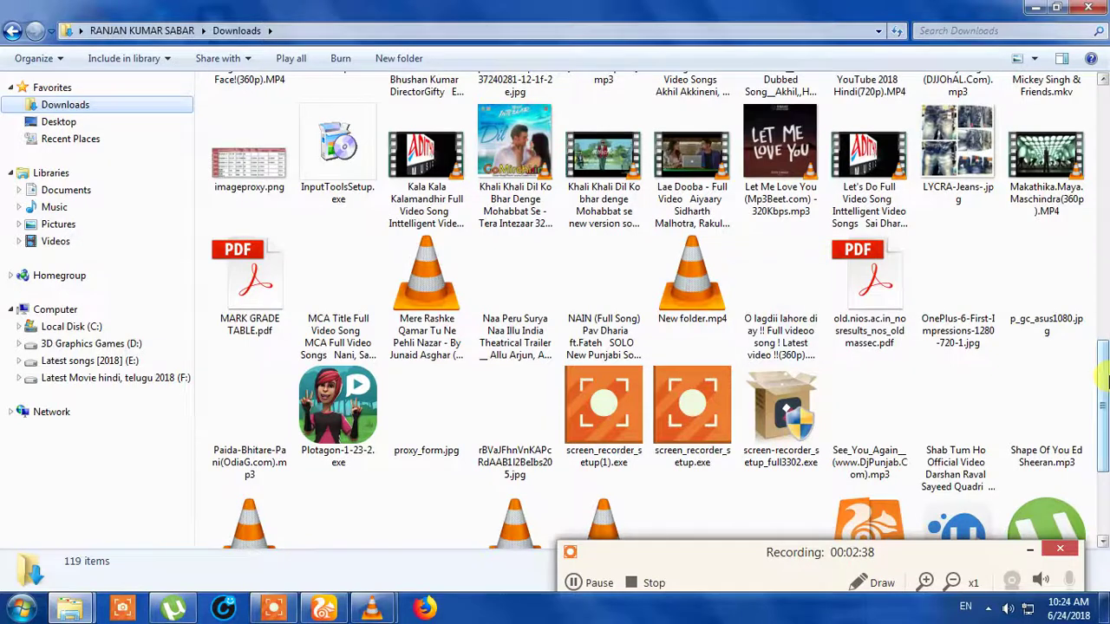
{"action": "left_click", "coordinate": [702, 308]}
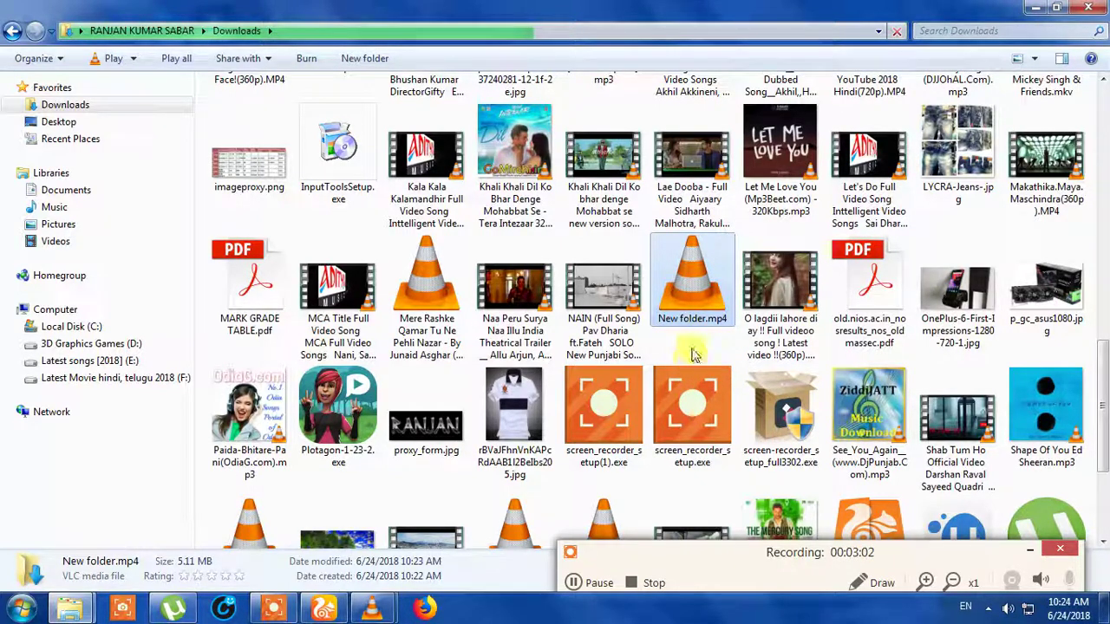
Step: Play New folder.mp4 with VLC media player and stop the separate screen recorder
{"action": "double_click", "coordinate": [705, 295]}
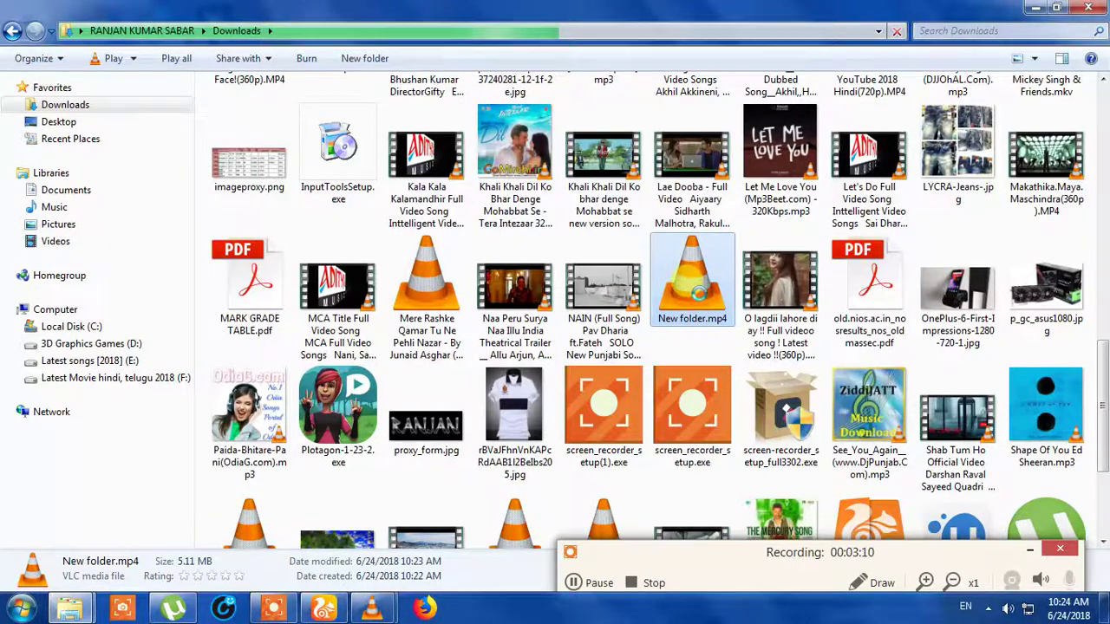
{"action": "right_click", "coordinate": [702, 293]}
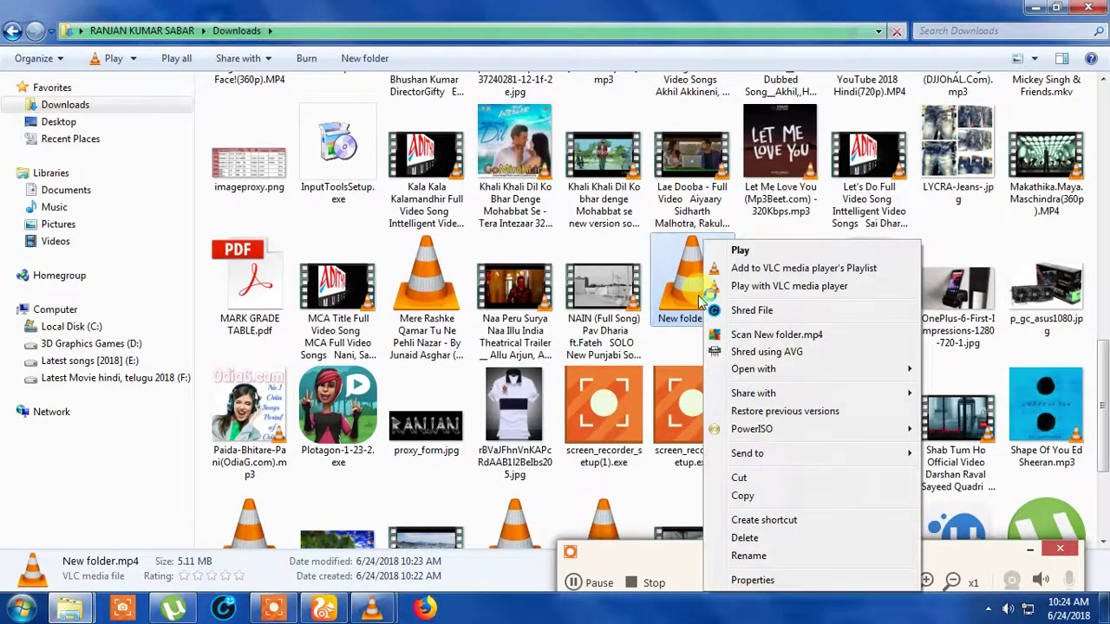
{"action": "left_click", "coordinate": [763, 288]}
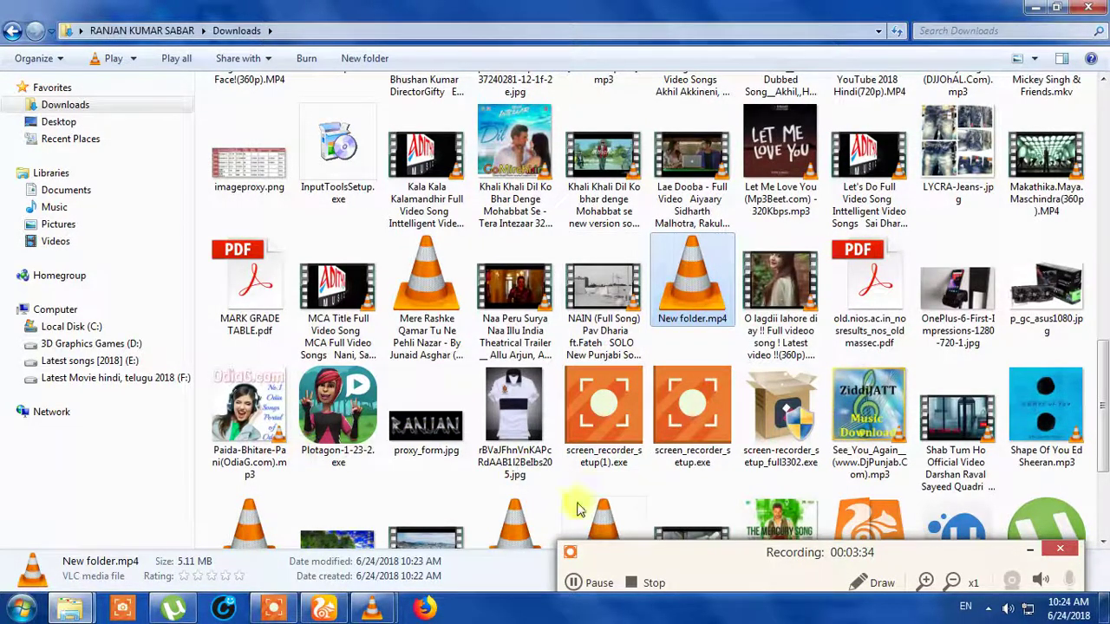
{"action": "left_click", "coordinate": [632, 585]}
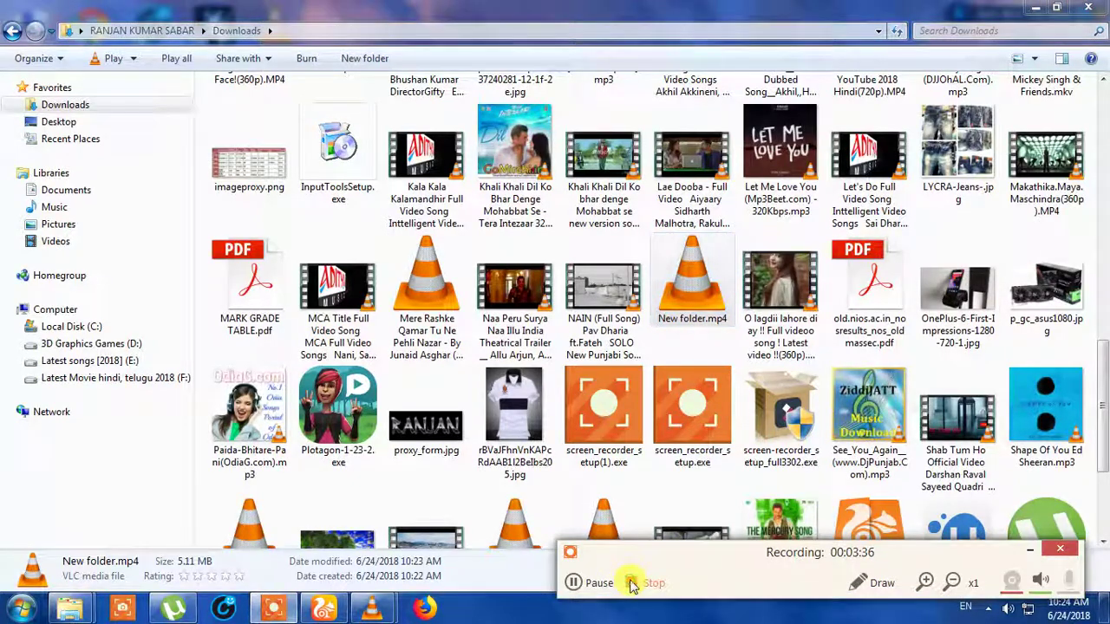